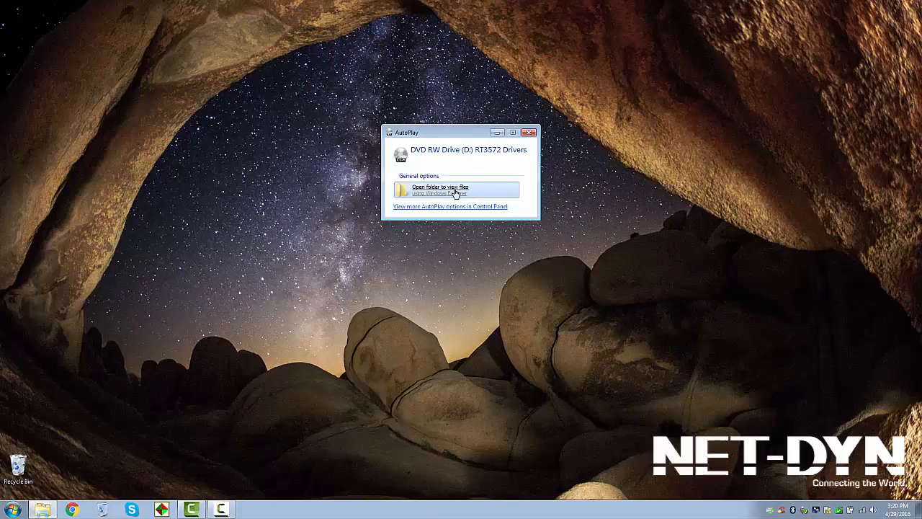
Dismiss the AutoPlay prompt and open the windows folder on the RT3572 Drivers disc in drive D
click(532, 132)
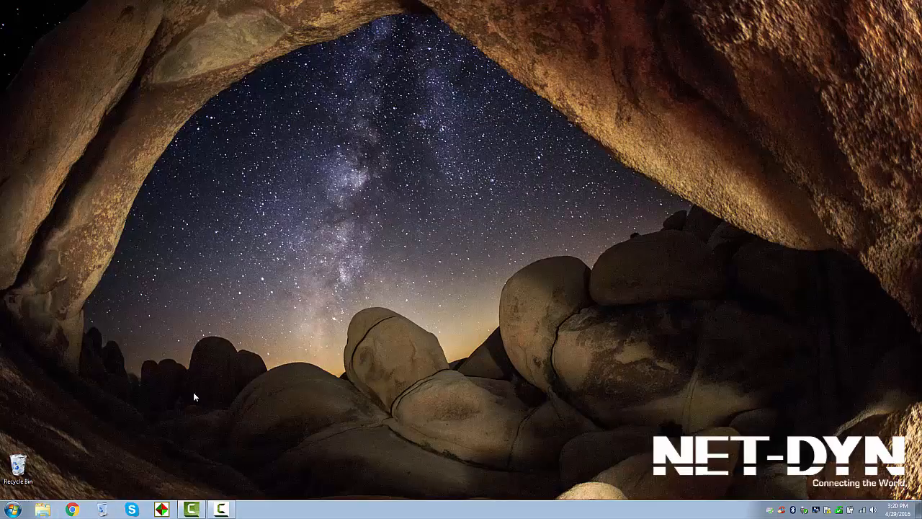
click(17, 510)
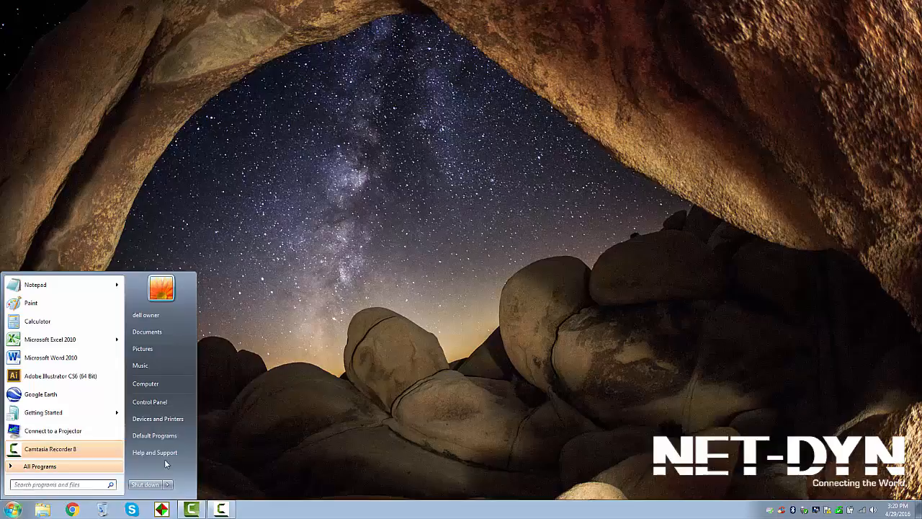
click(148, 383)
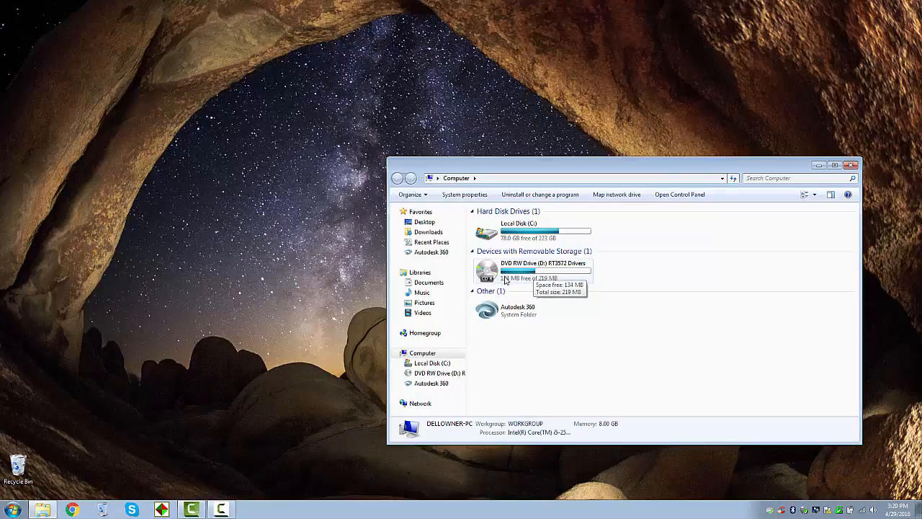
double_click(534, 277)
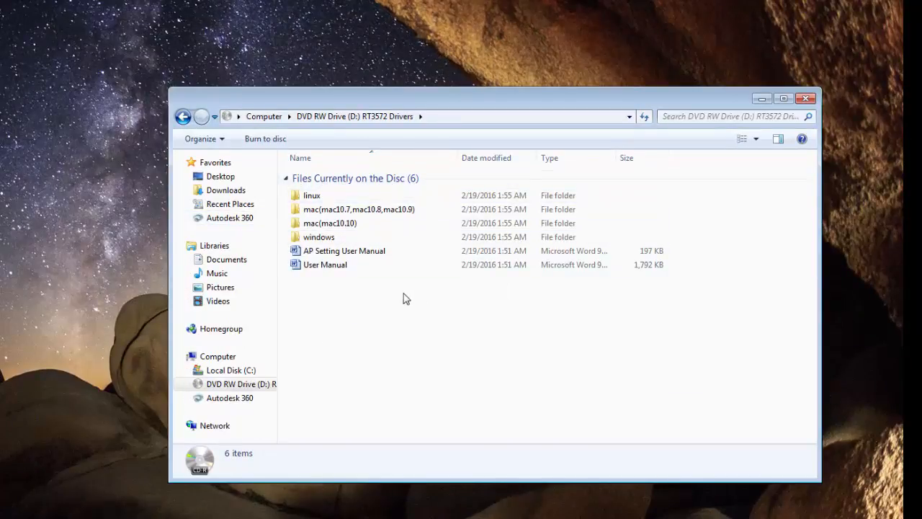
double_click(325, 237)
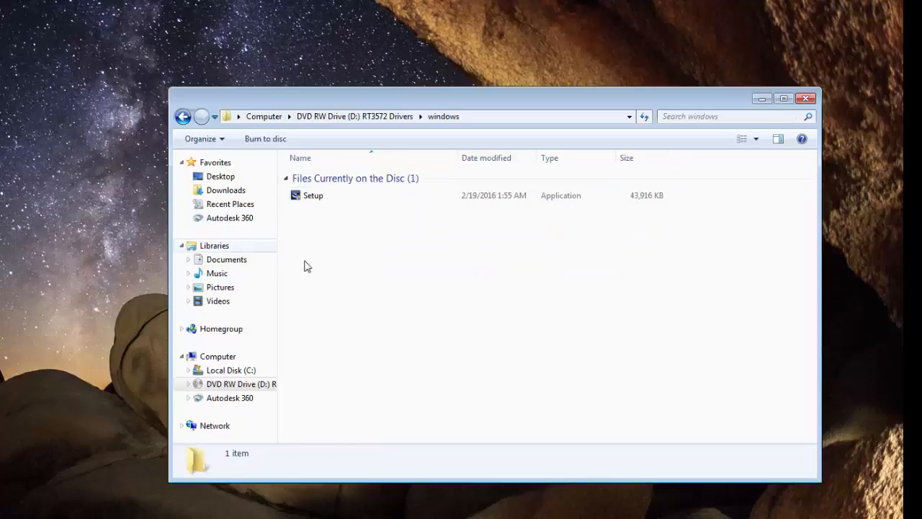
Launch the Setup application from the windows folder and close the file browser window
click(333, 201)
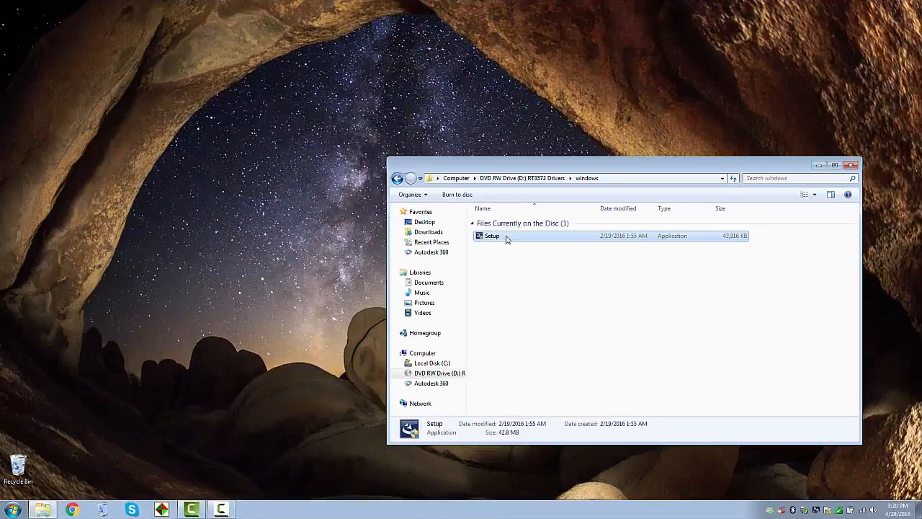
double_click(506, 238)
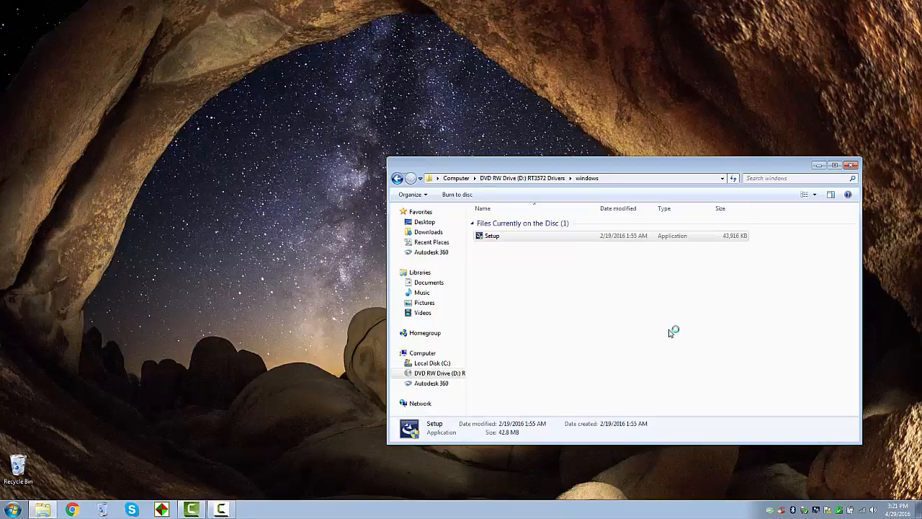
drag(553, 167, 418, 147)
click(674, 144)
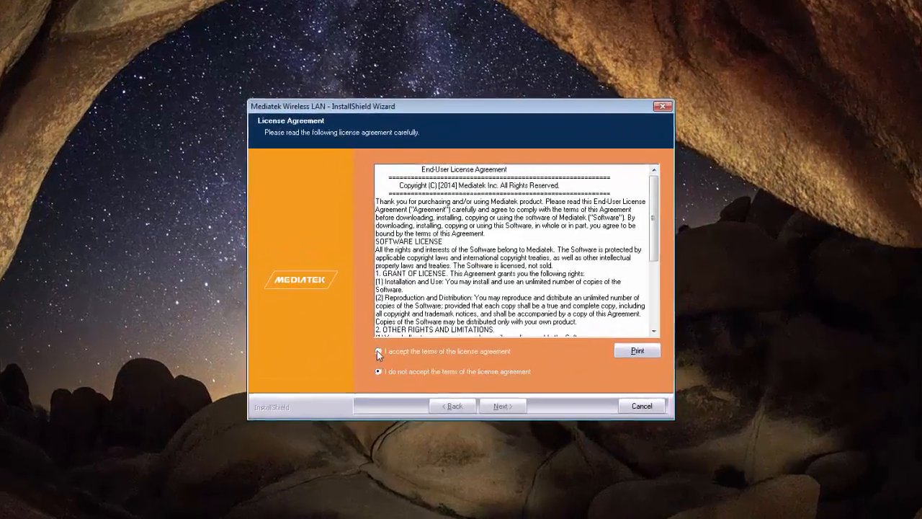
Accept the license agreement, install the driver together with the Mediatek WLAN Utility, and finish the wizard
click(379, 352)
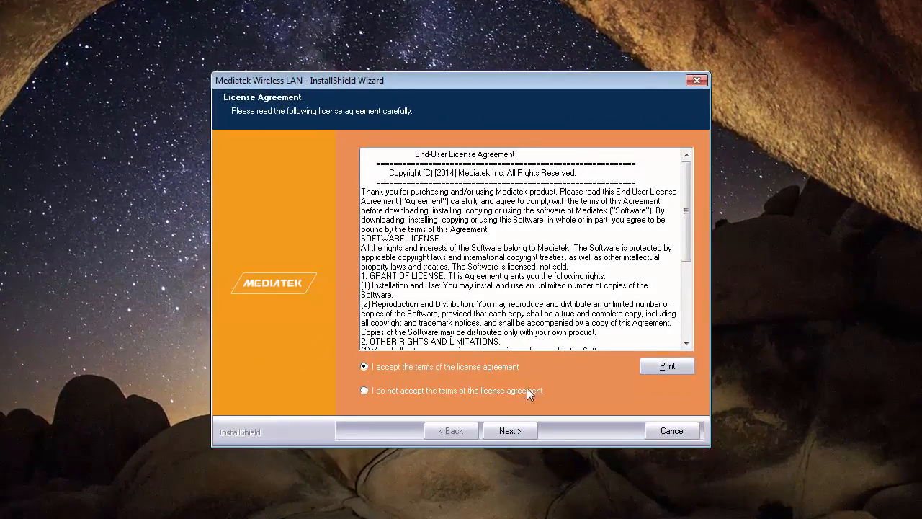
click(510, 430)
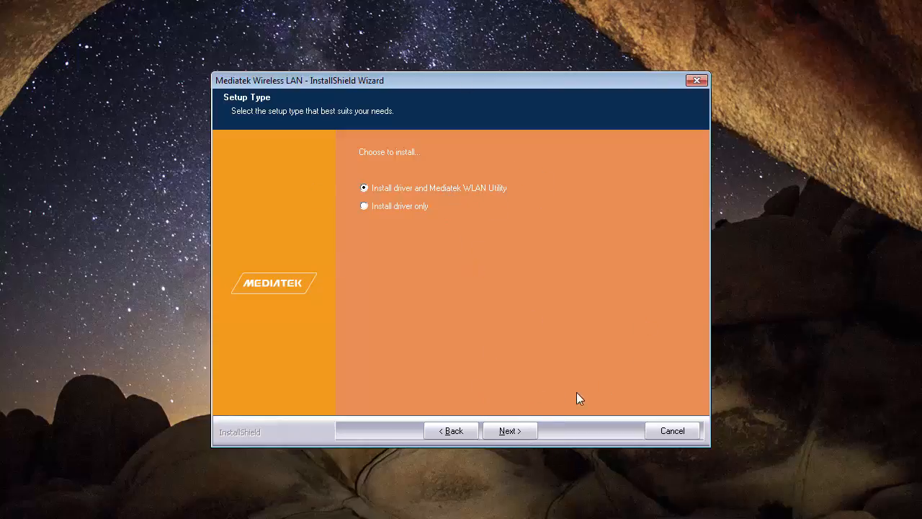
click(525, 431)
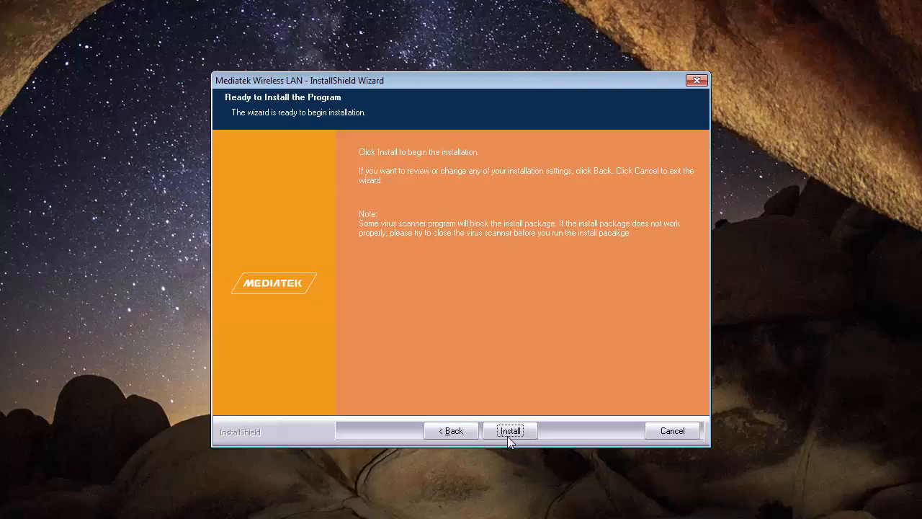
click(525, 431)
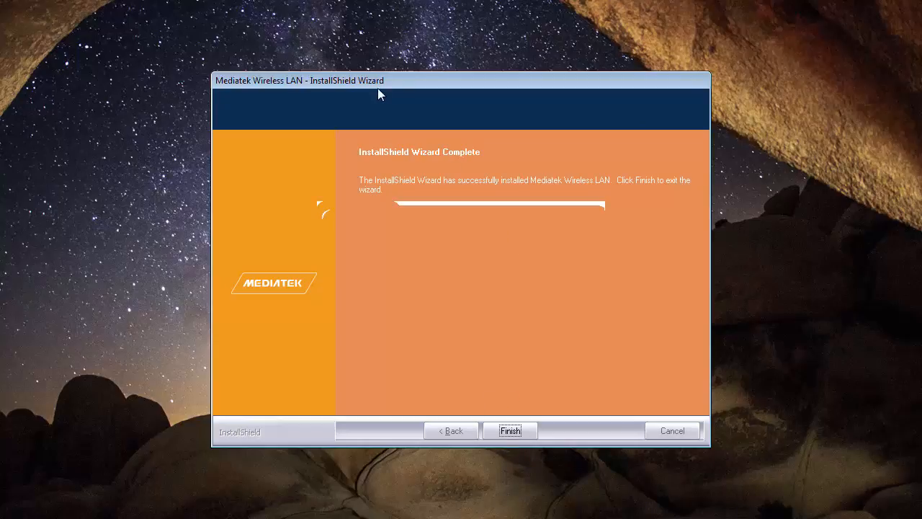
click(508, 430)
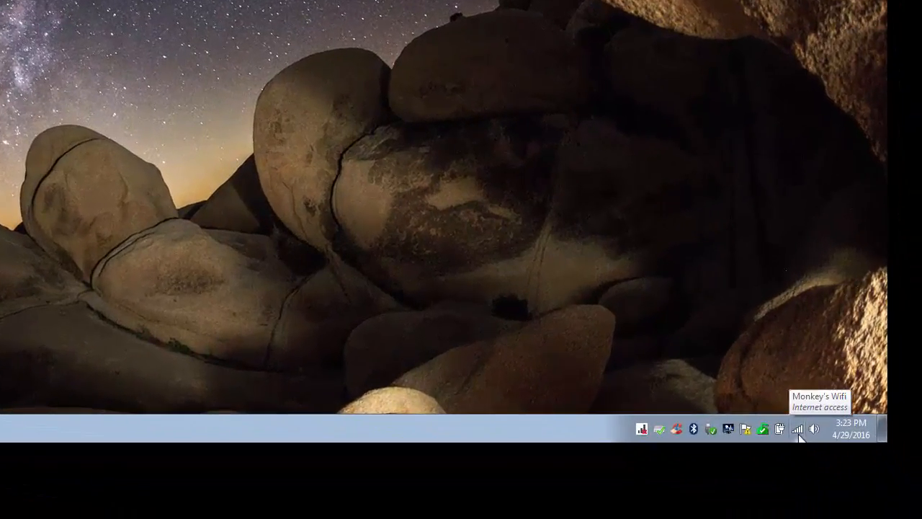
click(797, 430)
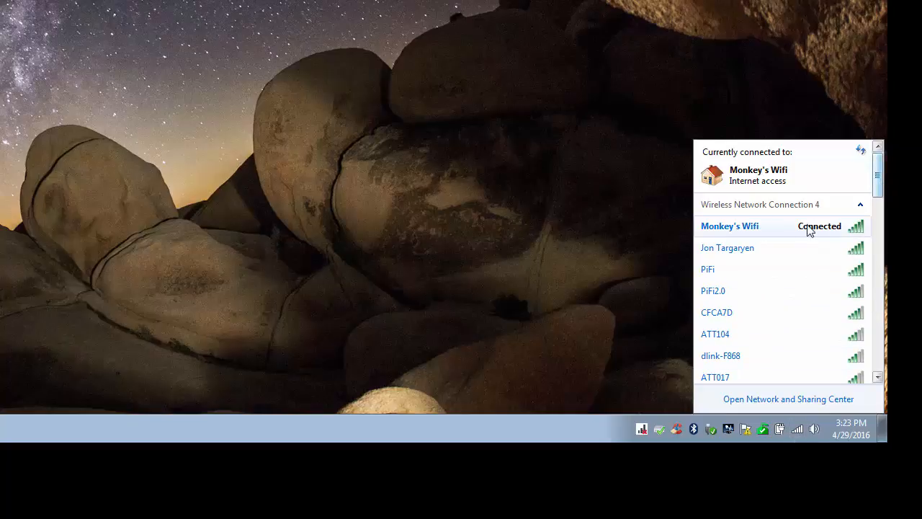
click(779, 251)
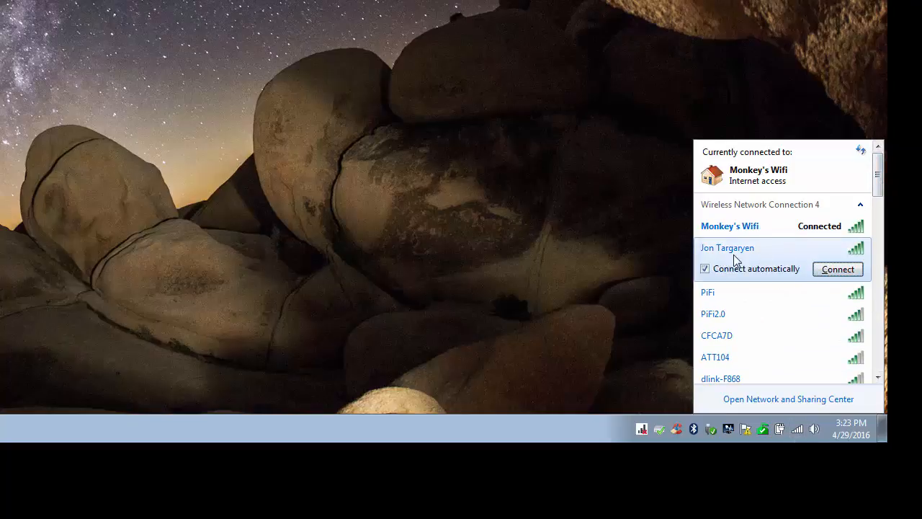
mouse_move(880, 187)
mouse_down()
mouse_move(878, 318)
mouse_move(886, 181)
mouse_up()
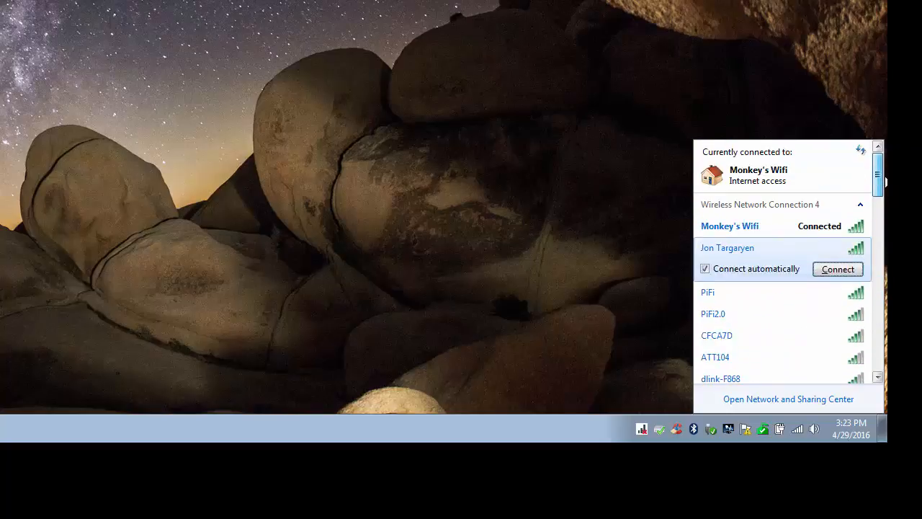
click(838, 271)
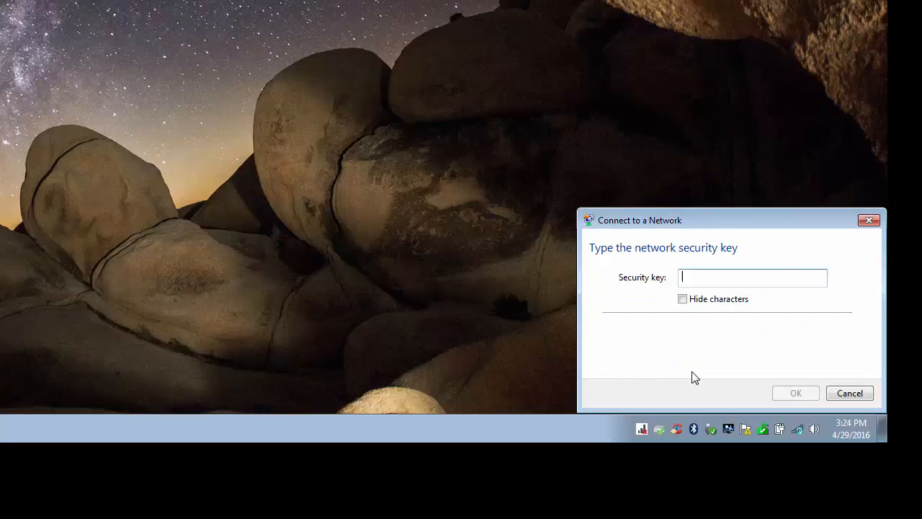
click(869, 219)
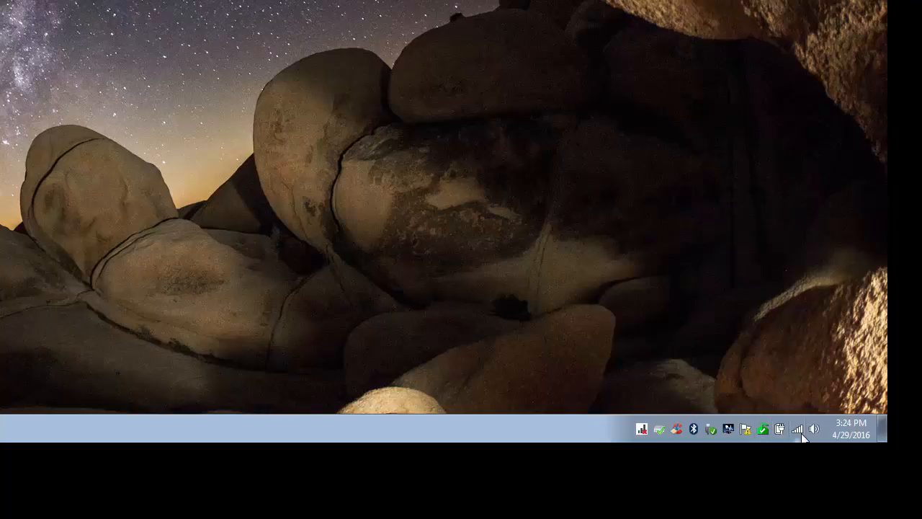
Open the Mediatek WLAN Utility and display its list of available networks
click(642, 429)
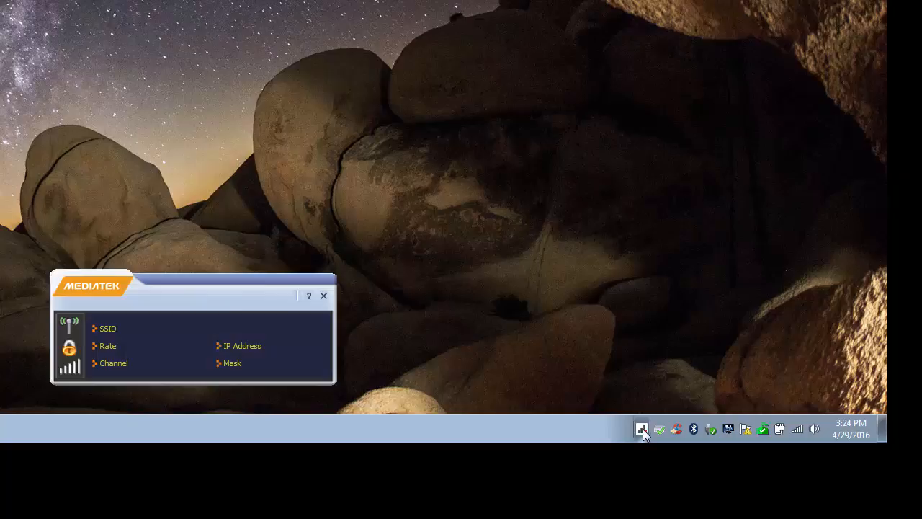
drag(269, 279, 292, 62)
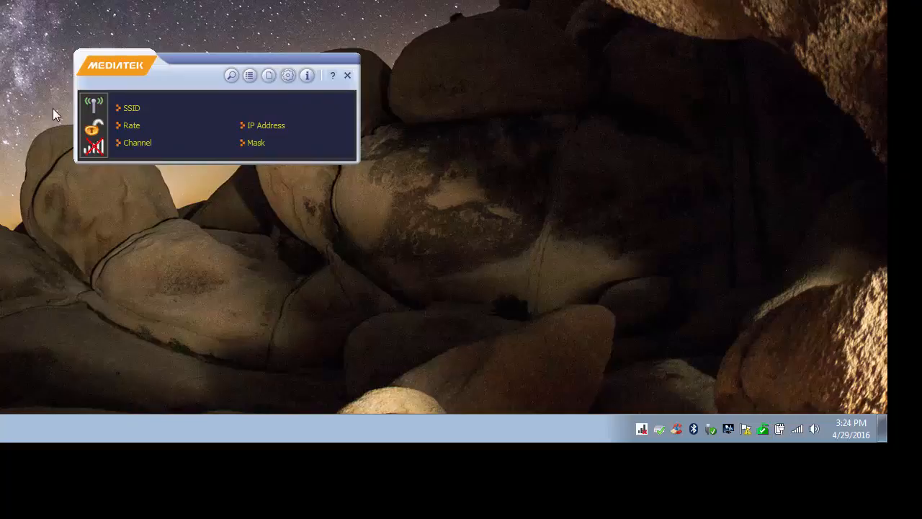
click(231, 80)
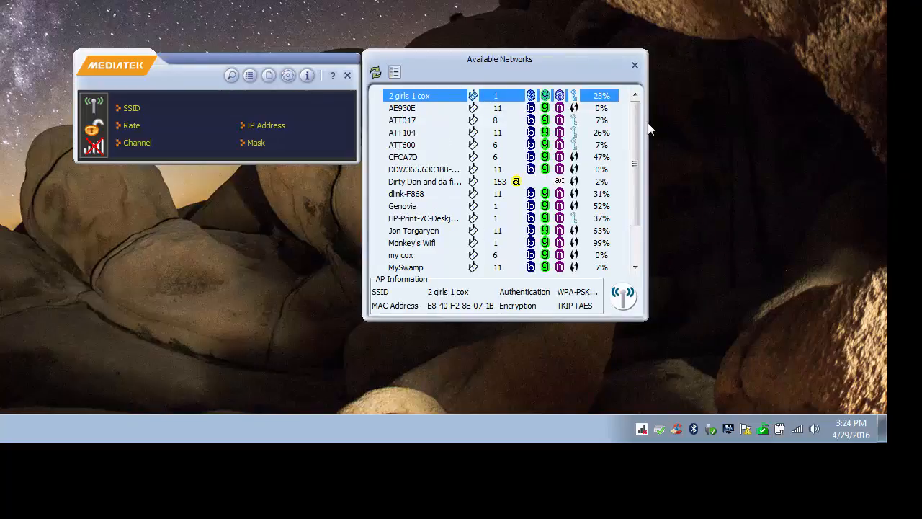
scroll(637, 164, down, 2)
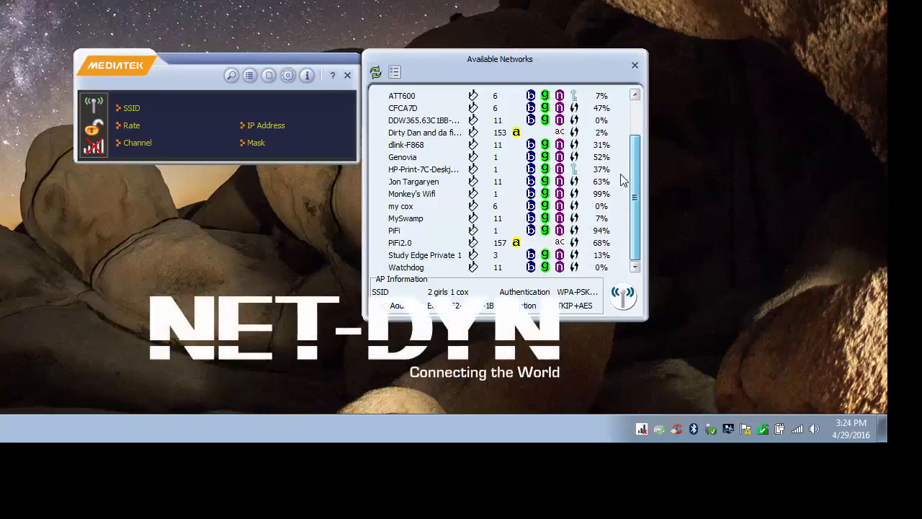
Connect to Monkey's Wifi with WPA2-PSK authentication and AES encryption, entering the WPA preshared key, and close the utility
click(441, 195)
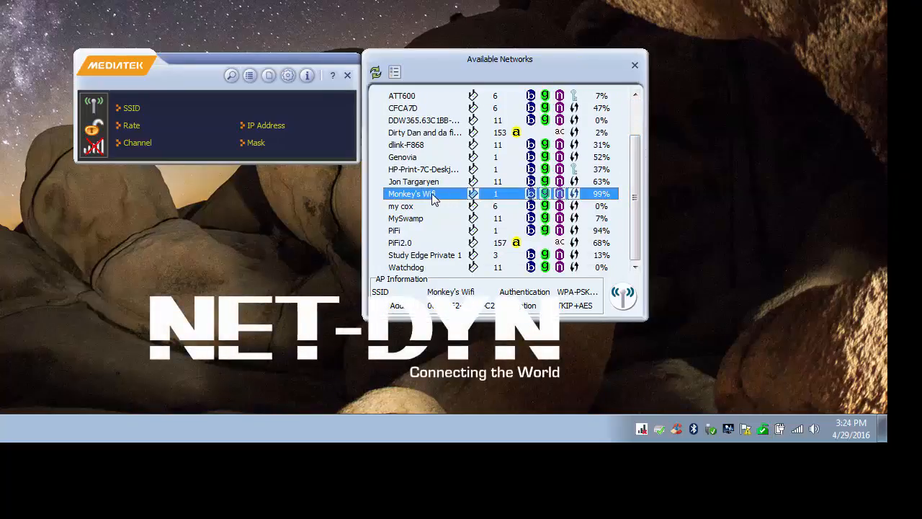
double_click(432, 194)
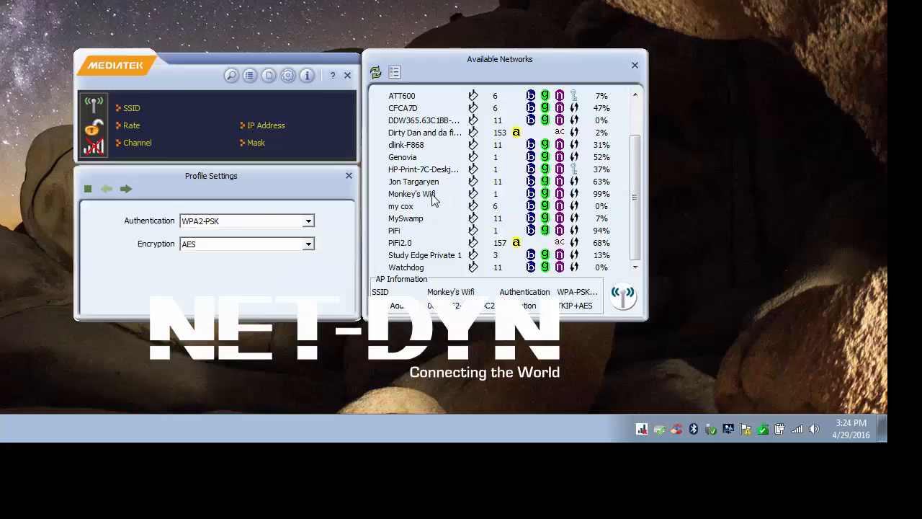
click(127, 189)
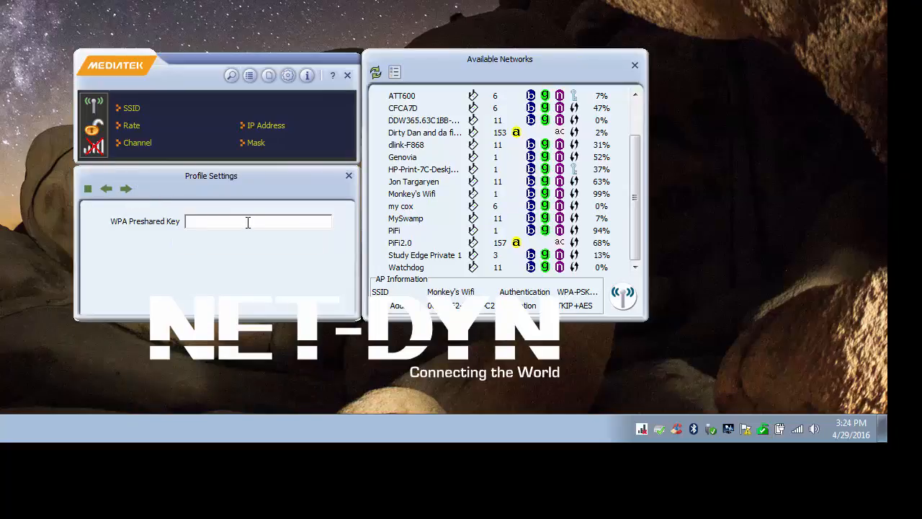
text(*****)
text(***)
key(Return)
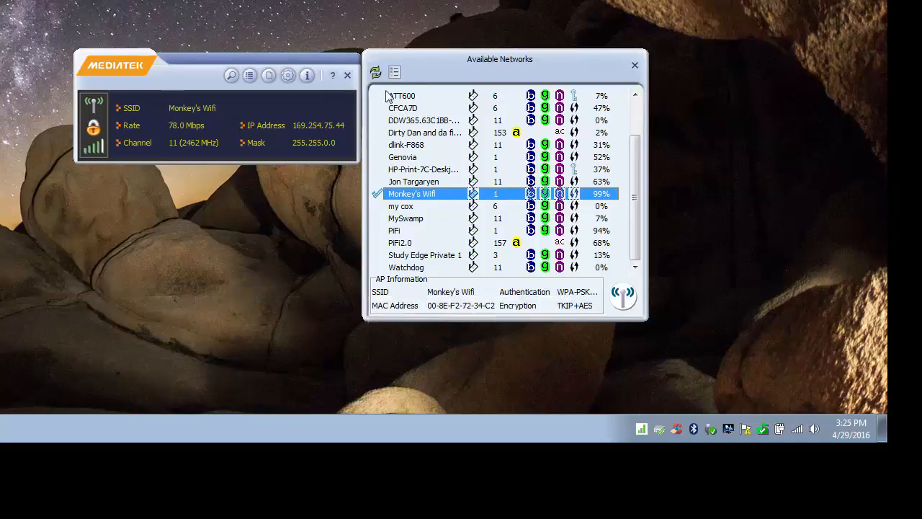
click(635, 66)
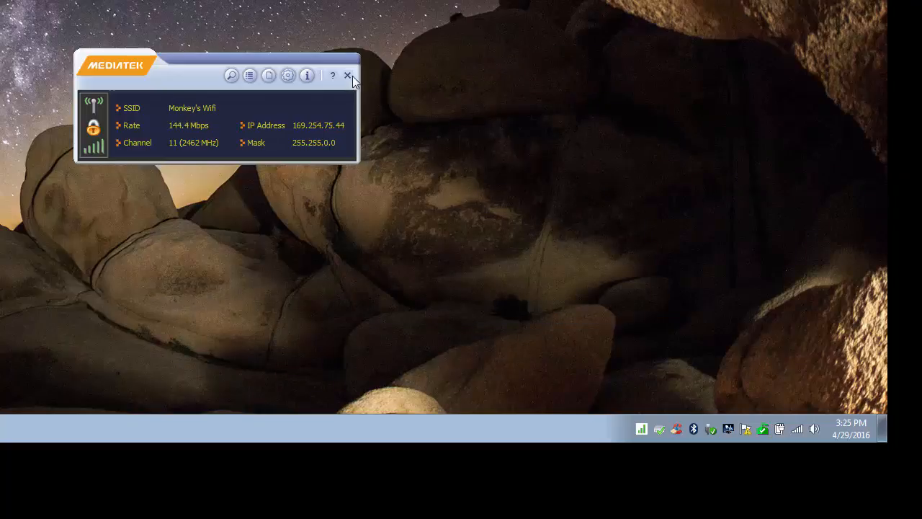
click(348, 75)
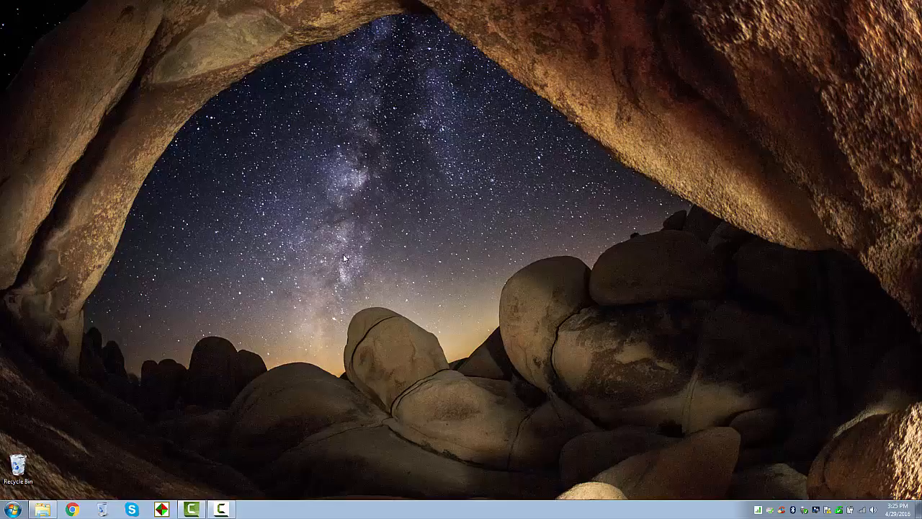
Open Device Manager from Control Panel, expand the network adapters and select the 802.11n USB Wireless LAN Card
drag(210, 238, 232, 258)
click(13, 509)
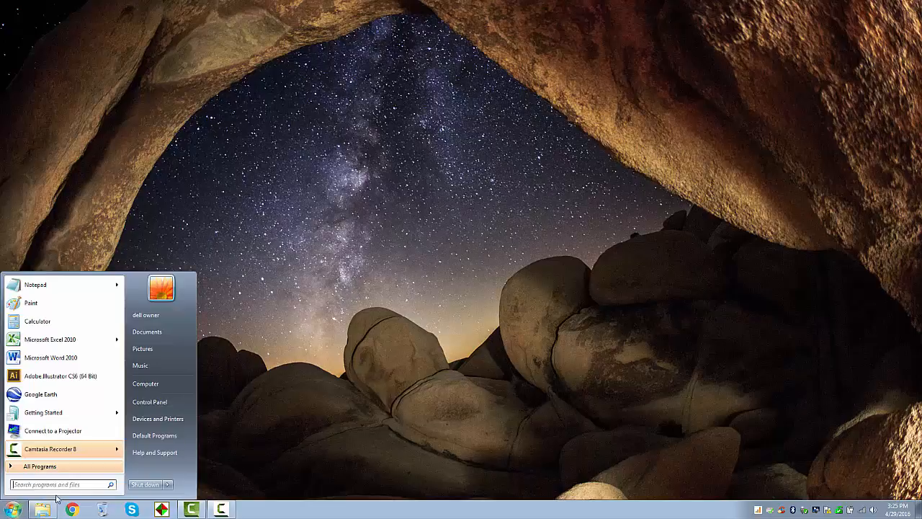
click(173, 402)
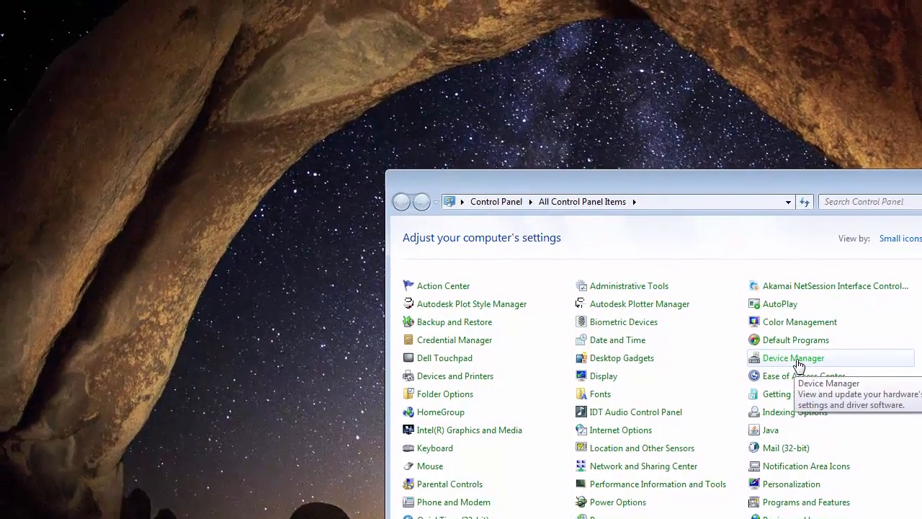
click(796, 360)
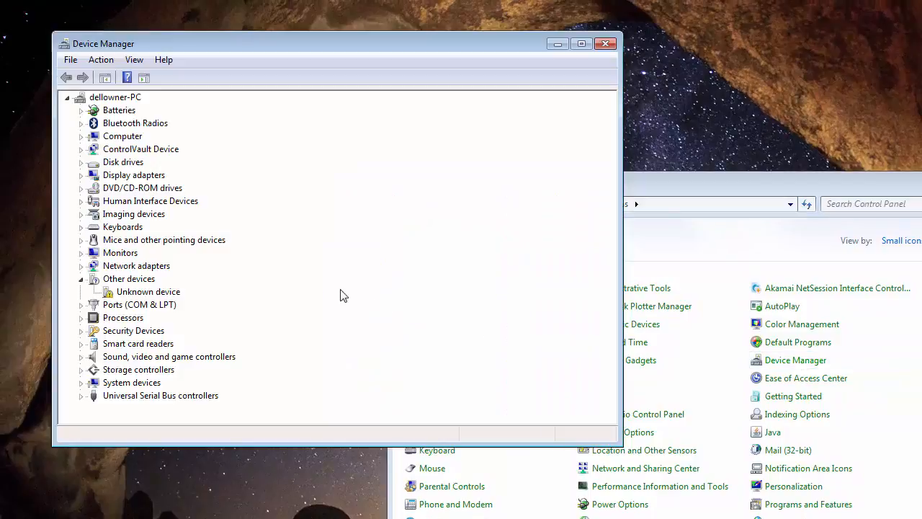
click(81, 266)
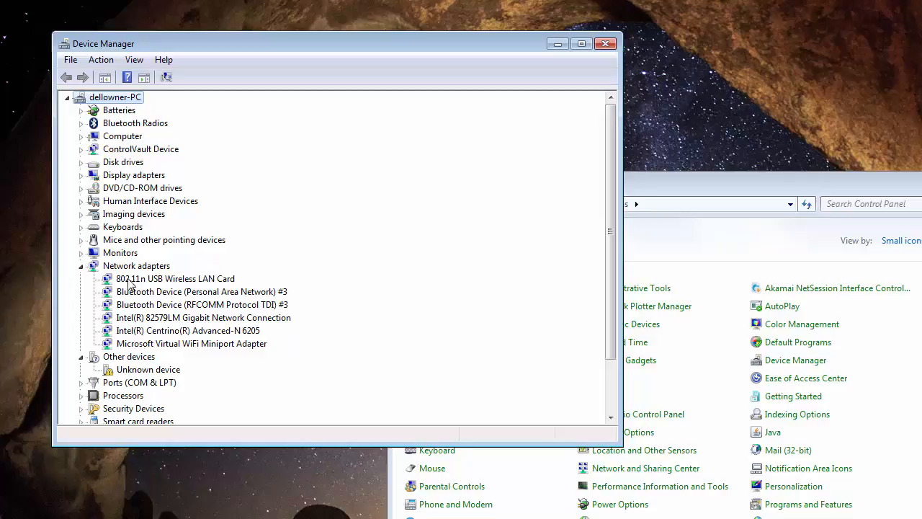
click(173, 281)
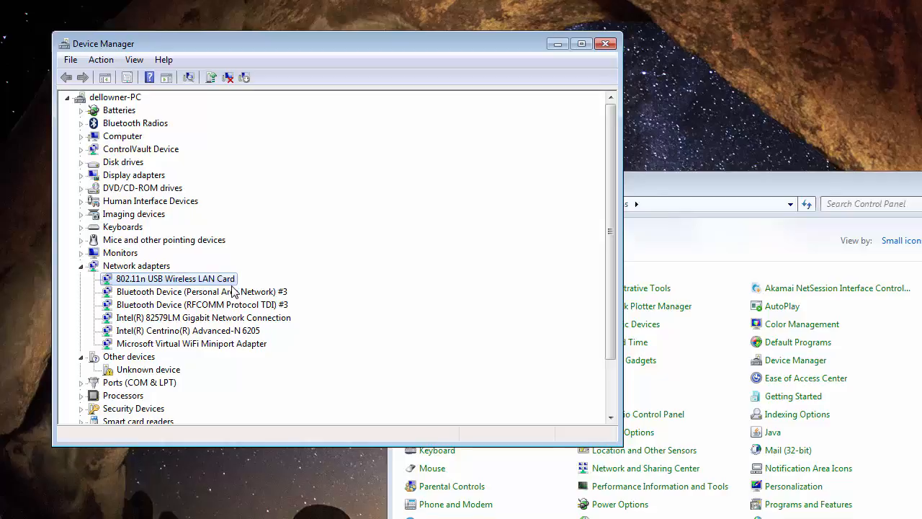
Disable the Intel(R) Centrino(R) Advanced-N 6205 network adapter and close Device Manager and Control Panel
click(199, 333)
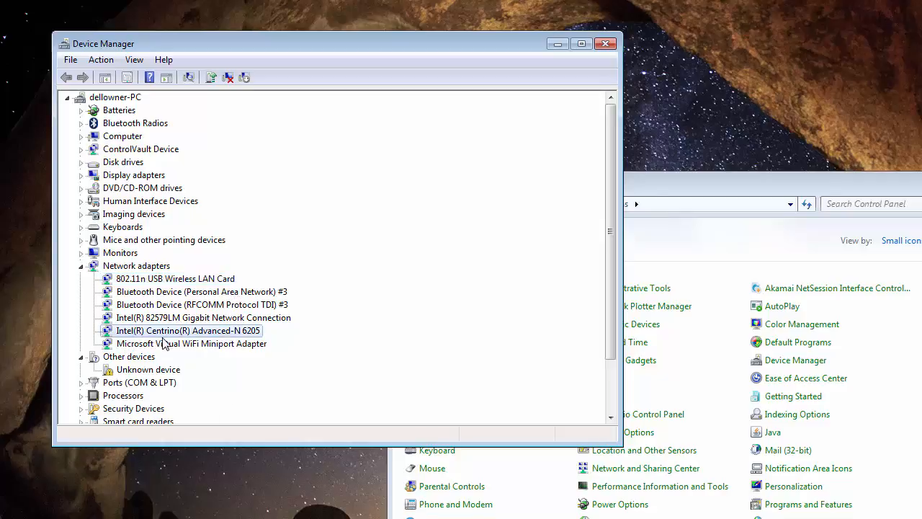
right_click(253, 337)
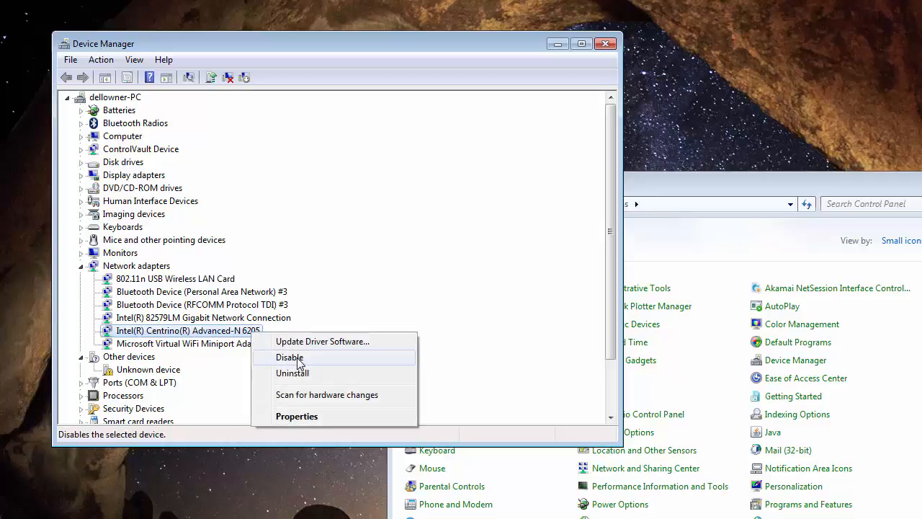
click(297, 358)
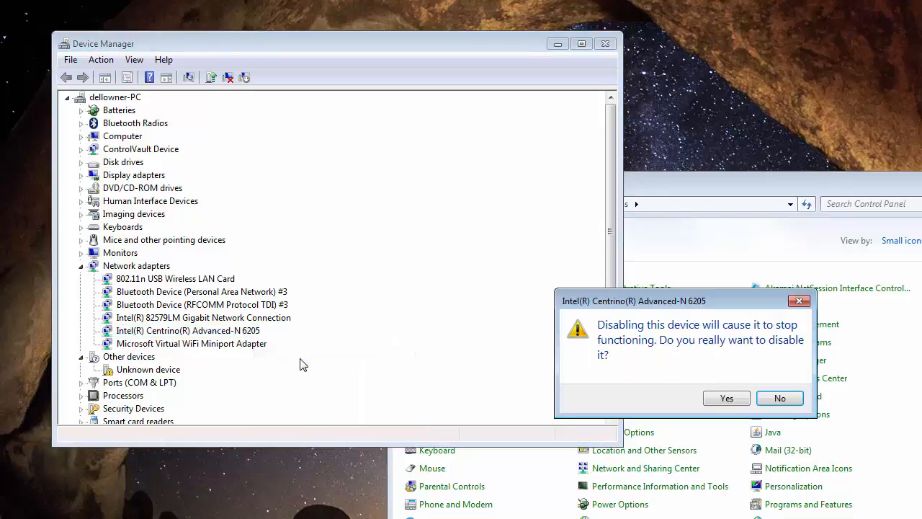
click(742, 402)
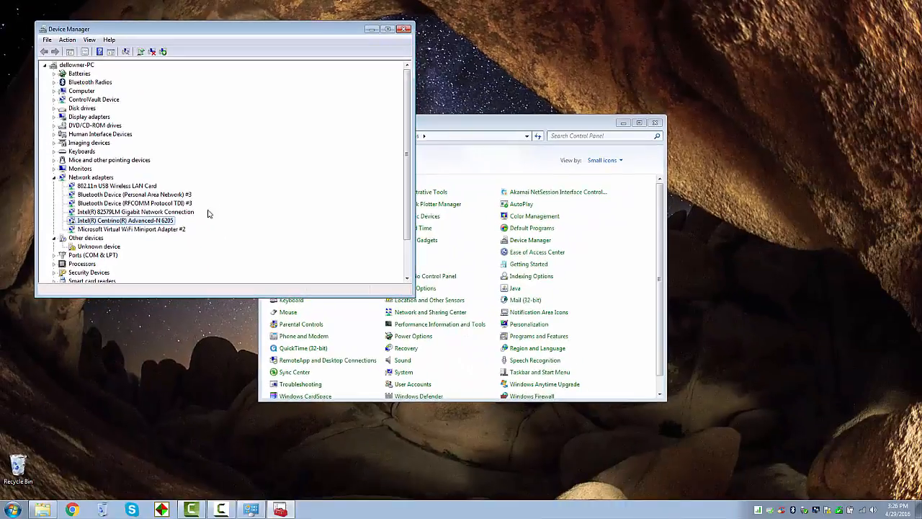
click(405, 30)
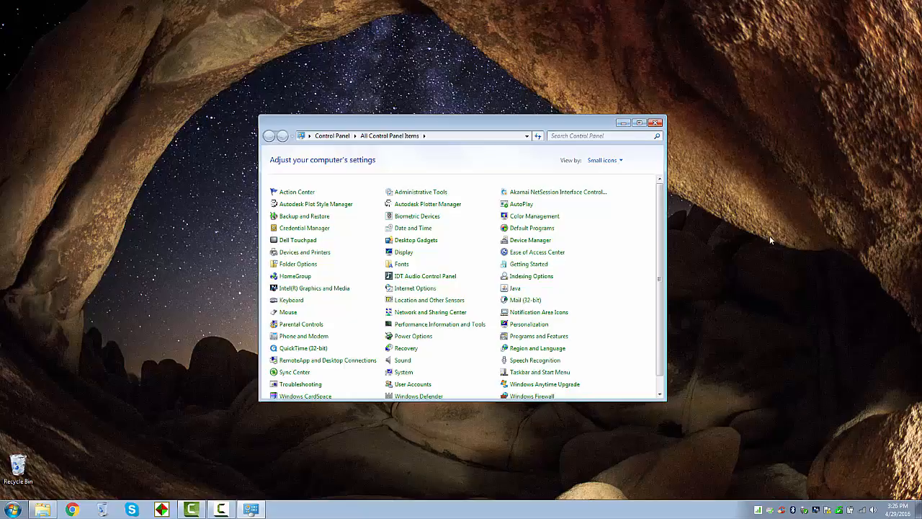
click(657, 123)
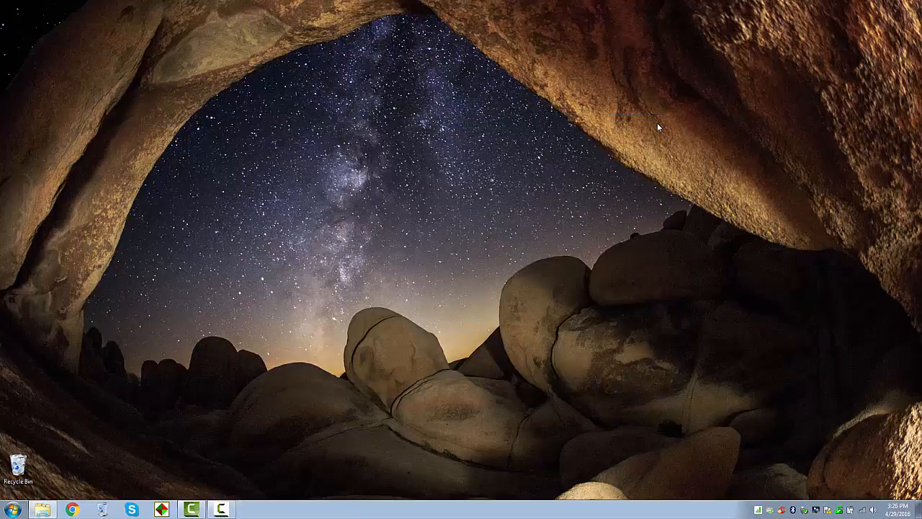